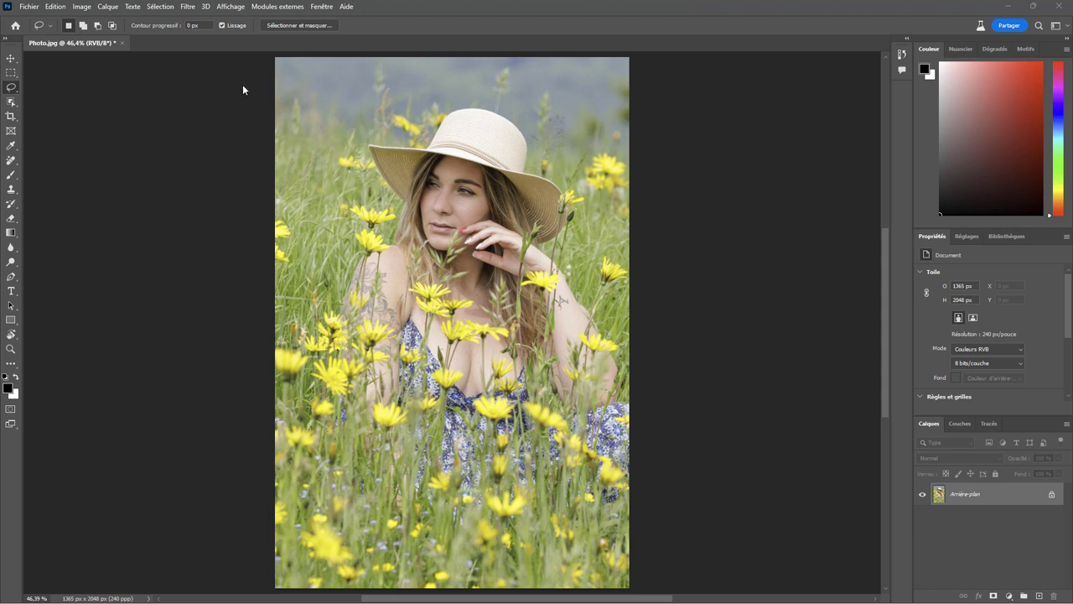
# Step: Add 2000 px relative width and height to the canvas, centred, then zoom out
pyautogui.click(82, 7)
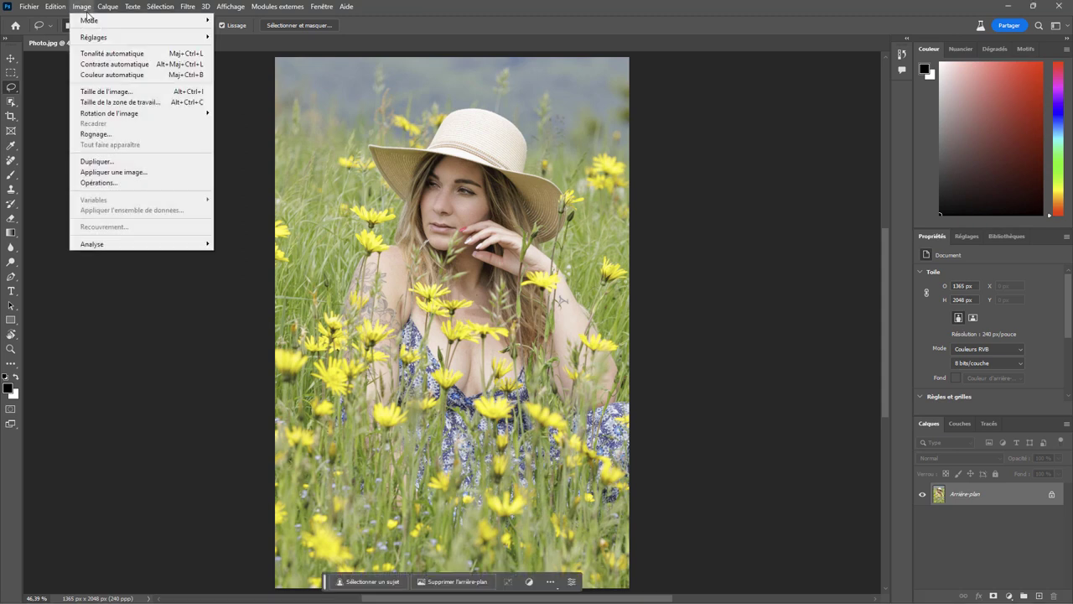
pyautogui.click(113, 102)
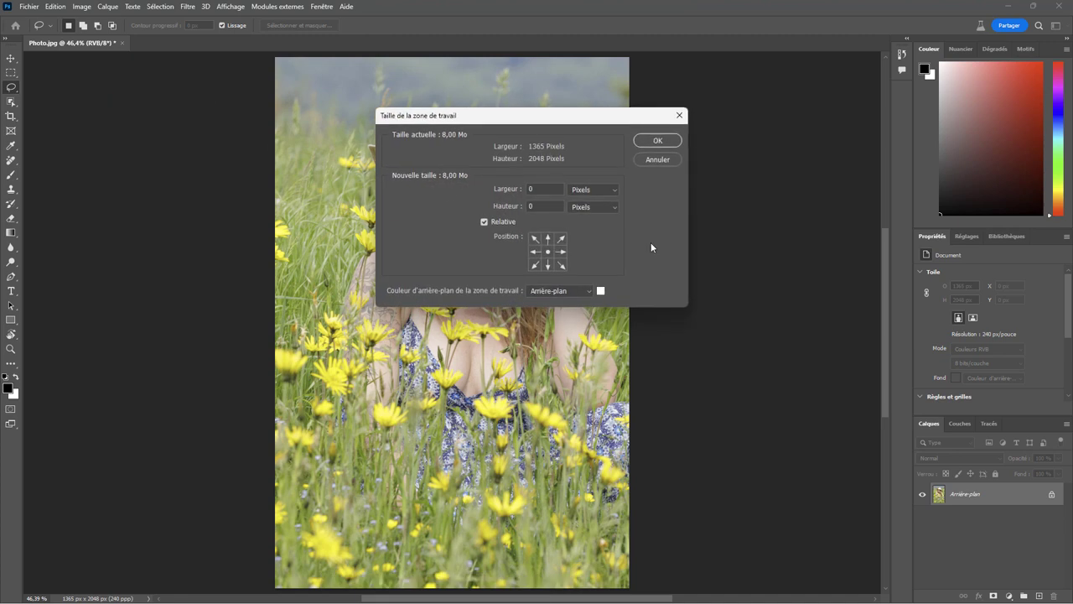
pyautogui.doubleClick(529, 190)
pyautogui.write('2000')
pyautogui.write('2000')
pyautogui.click(671, 141)
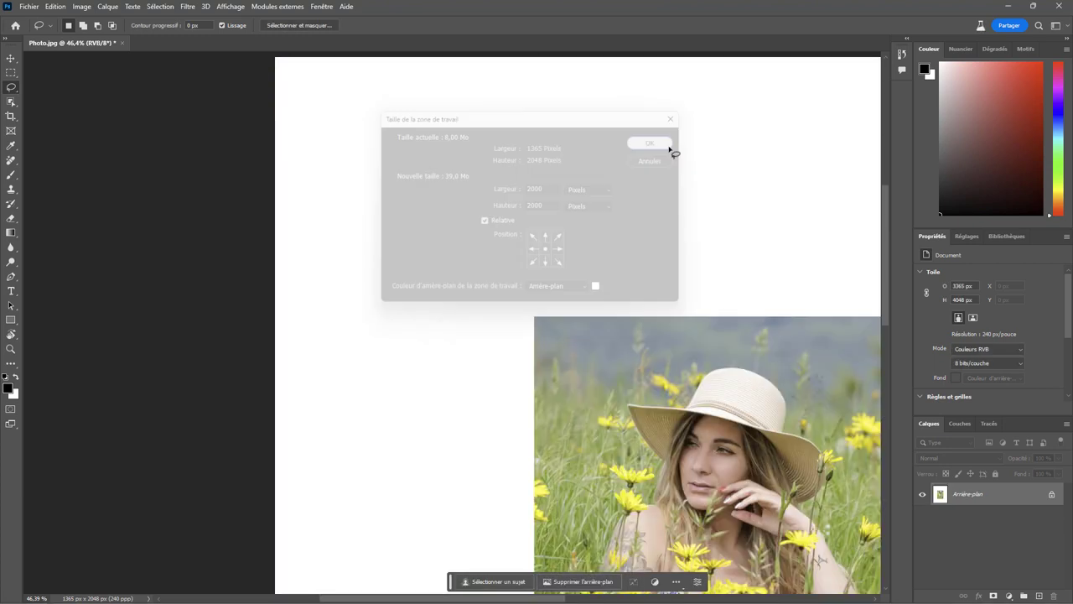
pyautogui.hotkey('ctrl', '-')
pyautogui.hotkey('ctrl', '-')
pyautogui.hotkey('ctrl', '-')
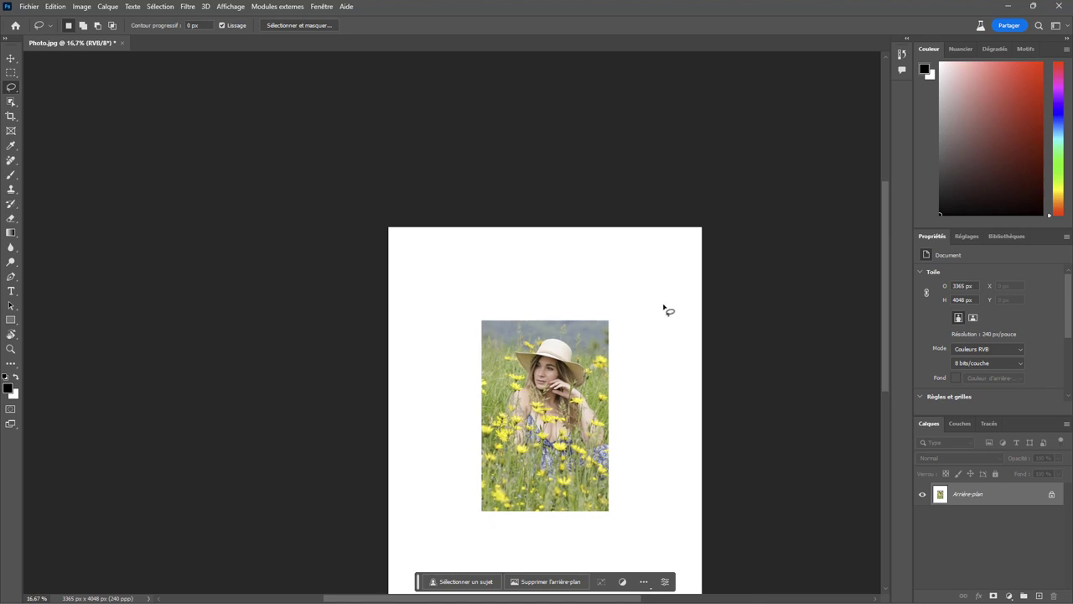
# Step: Marquee-select the original photo, invert the selection to the white border, and open Generative Fill
pyautogui.moveTo(544, 374); pyautogui.dragTo(486, 284)
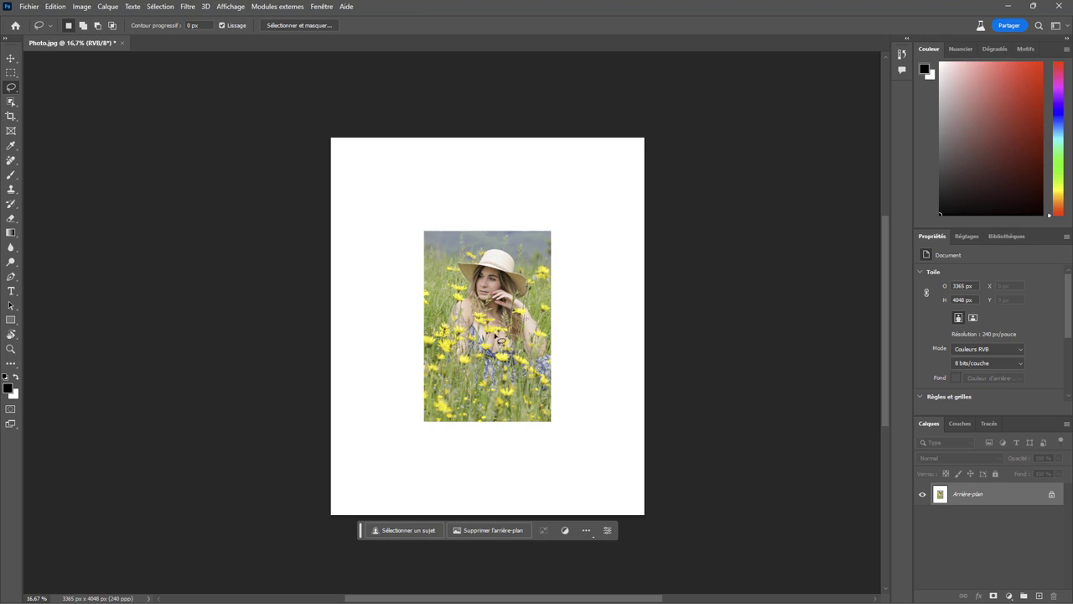
pyautogui.click(11, 73)
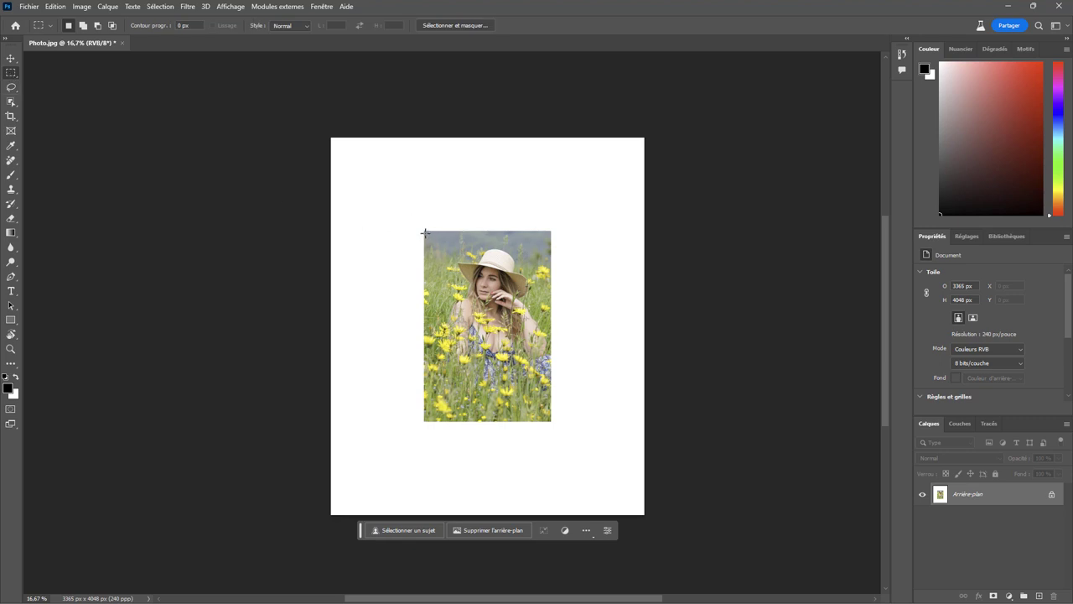
pyautogui.moveTo(424, 232); pyautogui.dragTo(551, 419)
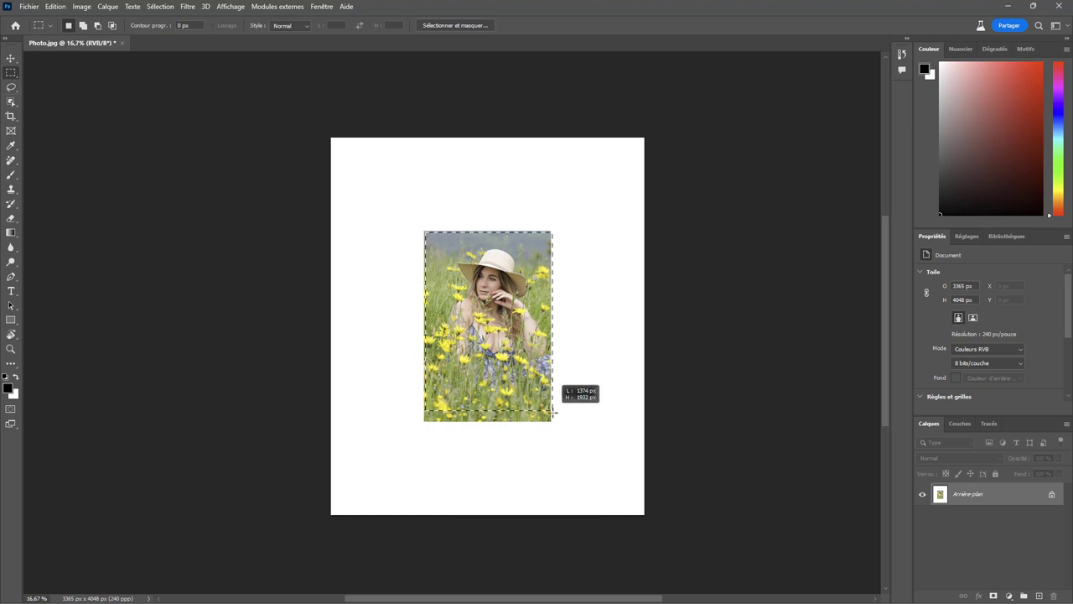
pyautogui.hotkey('ctrl', 'd')
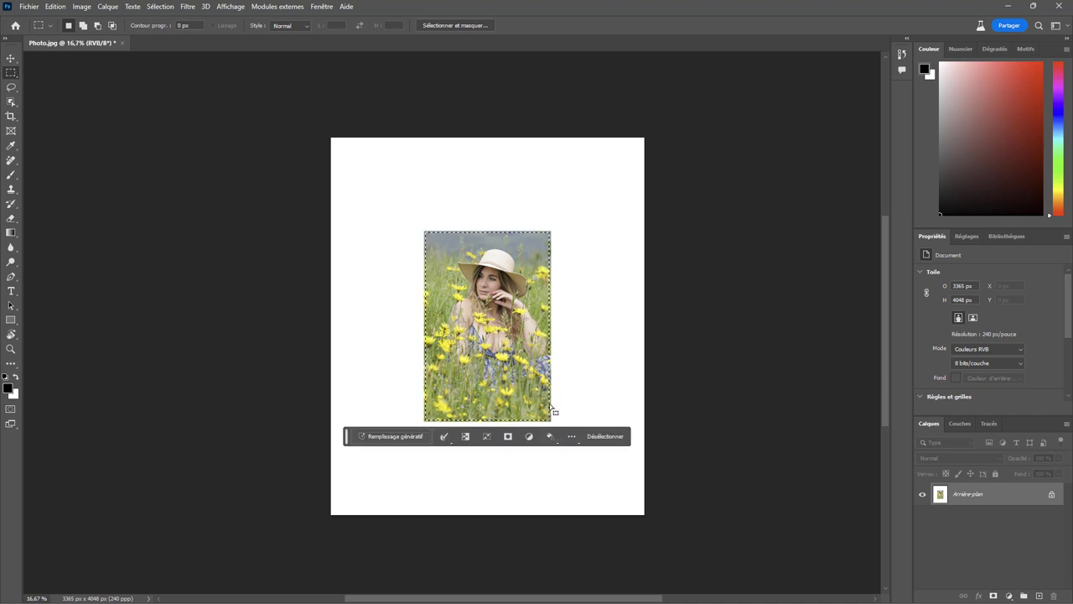
pyautogui.click(466, 439)
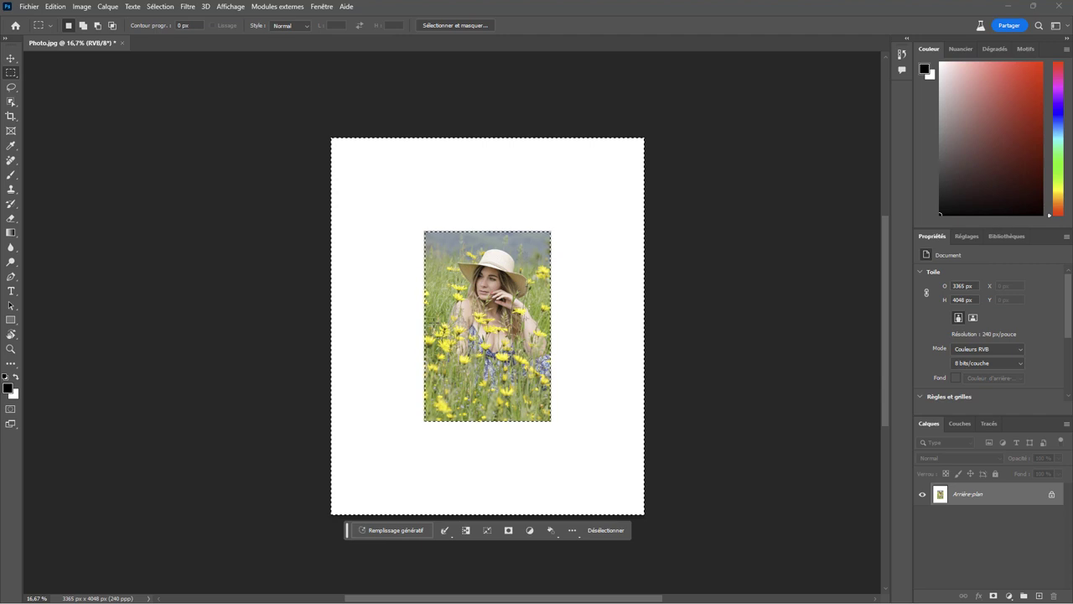
pyautogui.click(390, 530)
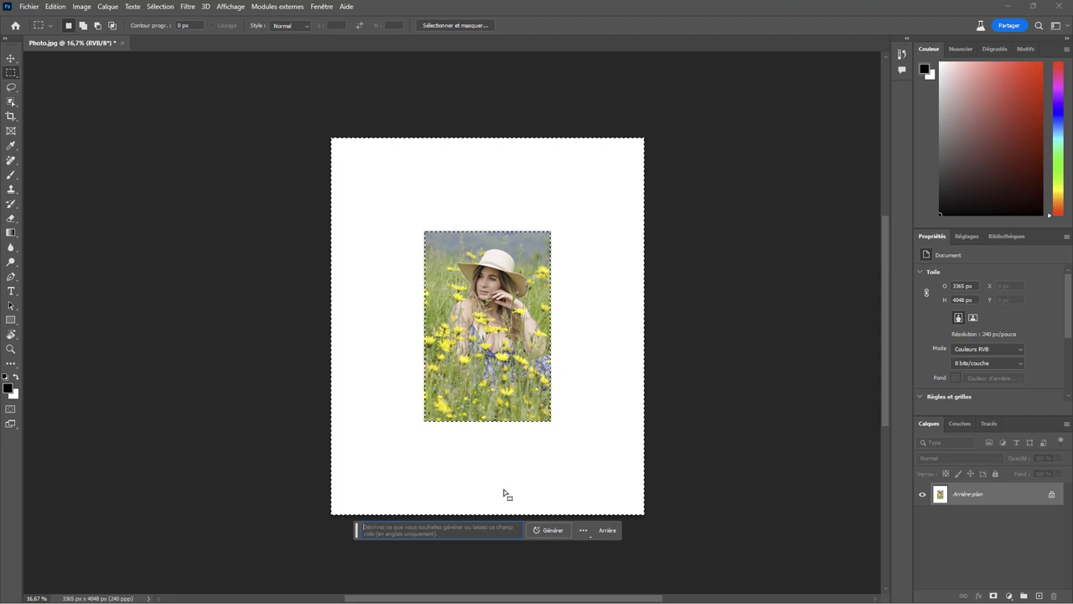
# Step: Generate the border fill with an empty prompt, preview variants 2 and 3, and zoom in
pyautogui.click(562, 527)
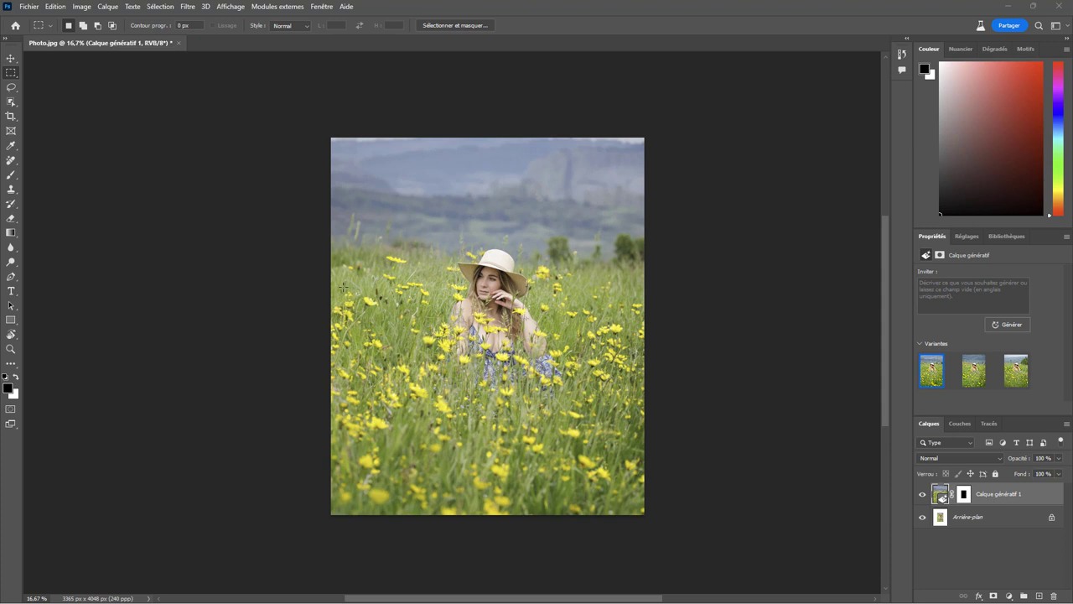
pyautogui.click(974, 377)
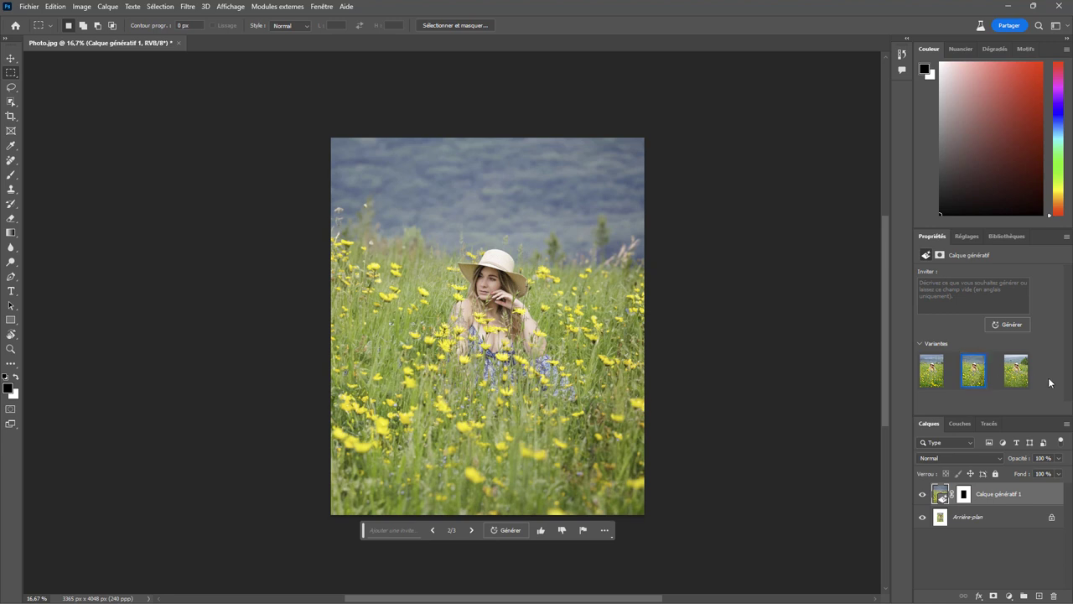
pyautogui.click(1016, 380)
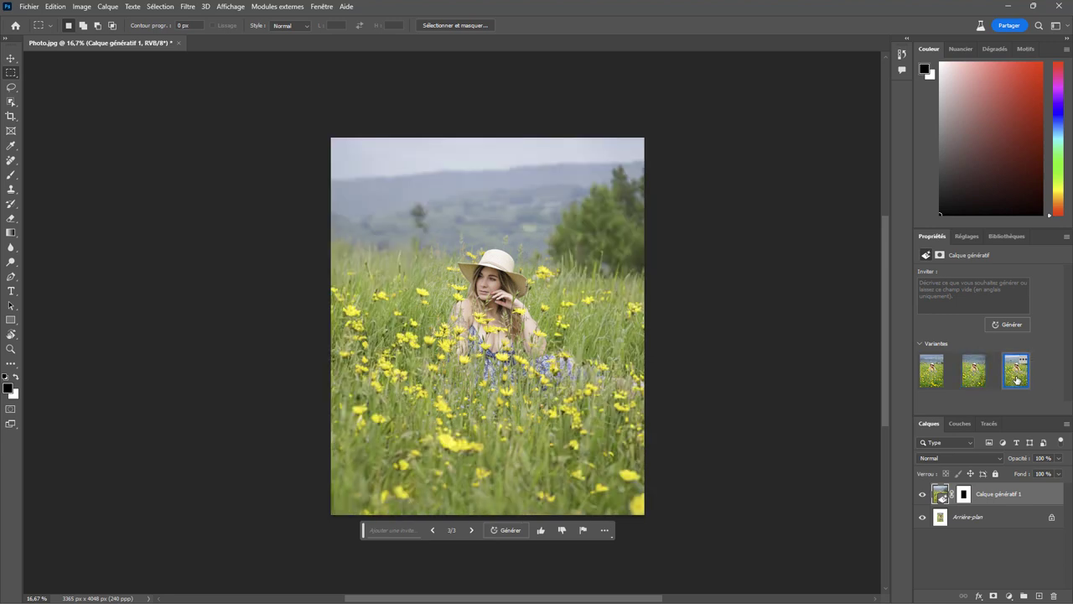
pyautogui.hotkey('ctrl', '+')
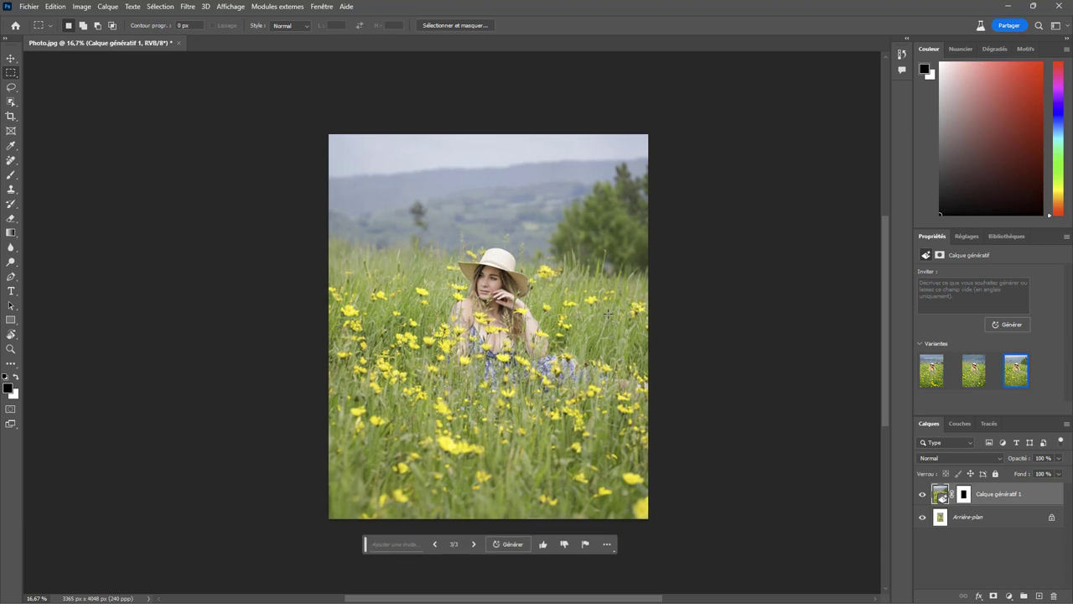
pyautogui.hotkey('ctrl', '+')
pyautogui.hotkey('ctrl', '+')
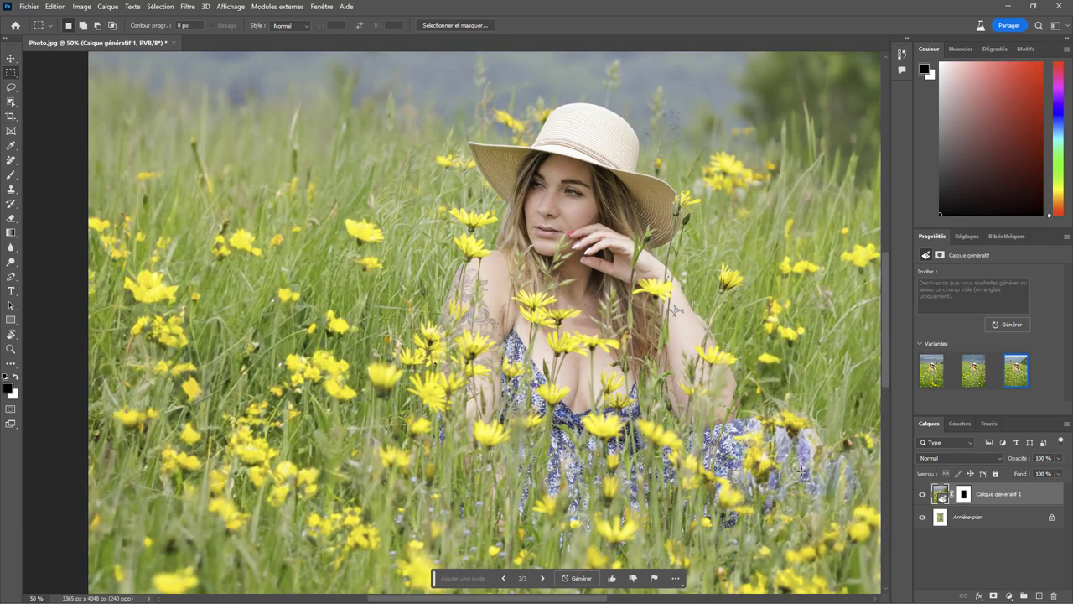
# Step: Pan across the fill comparing variants 1 and 2, keep variant 2, then zoom out
pyautogui.moveTo(717, 362); pyautogui.dragTo(508, 367)
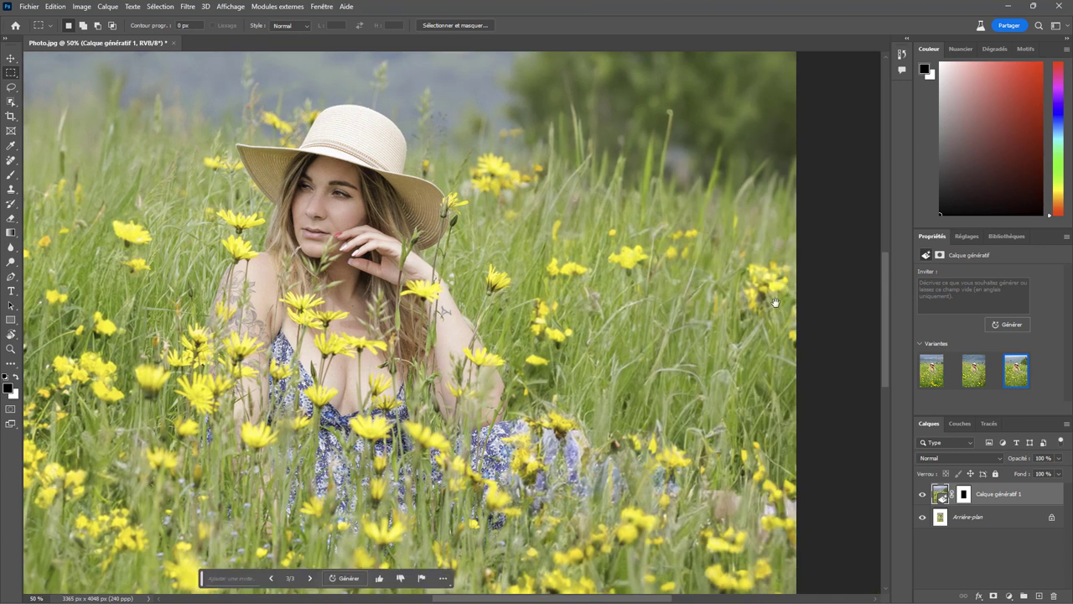
pyautogui.moveTo(524, 336); pyautogui.dragTo(805, 340)
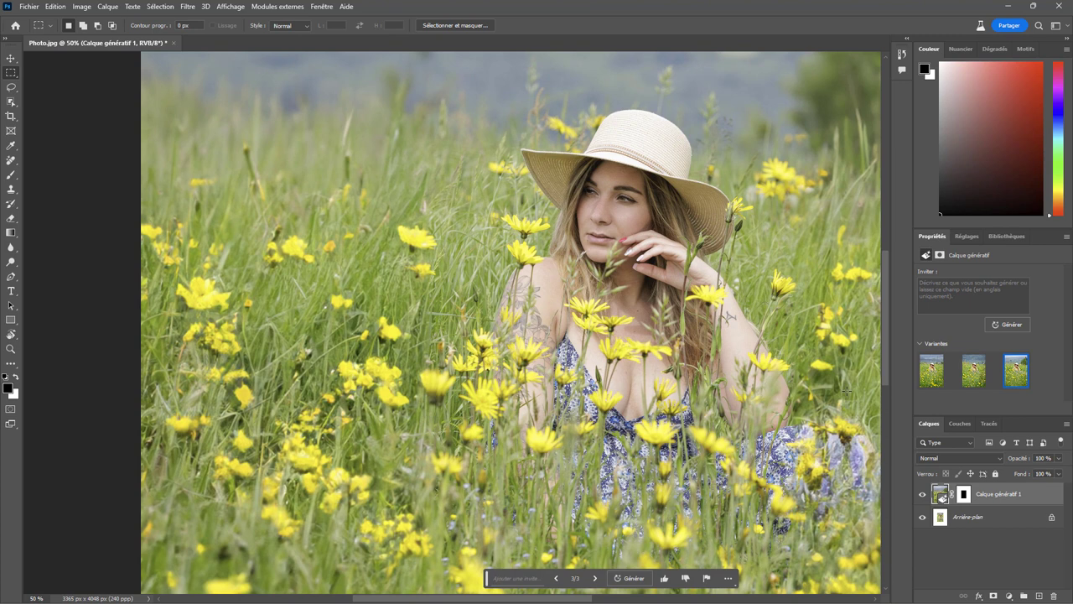
pyautogui.click(938, 379)
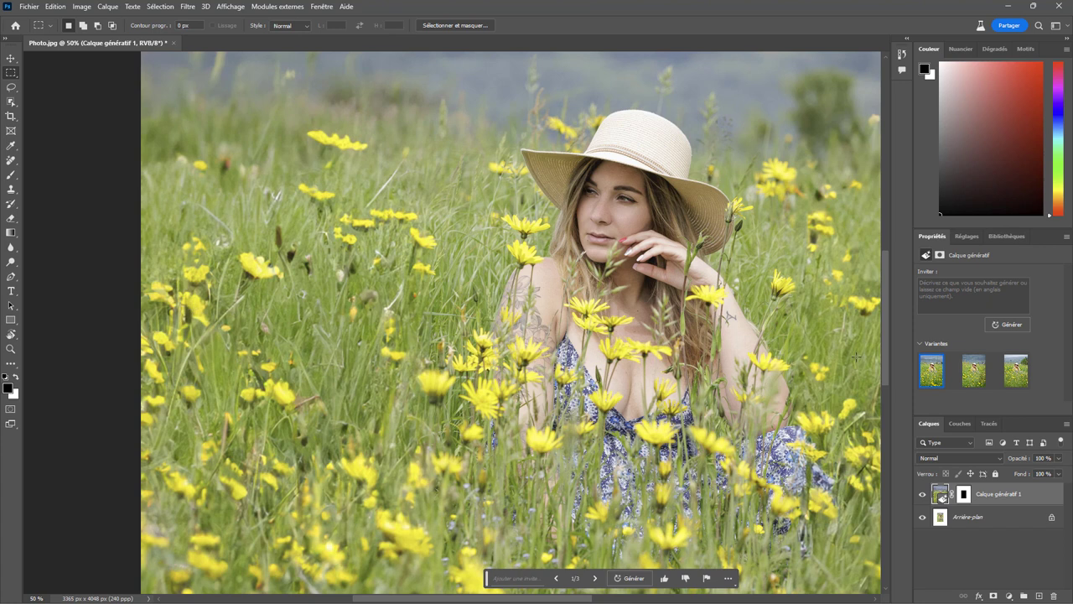
pyautogui.click(975, 381)
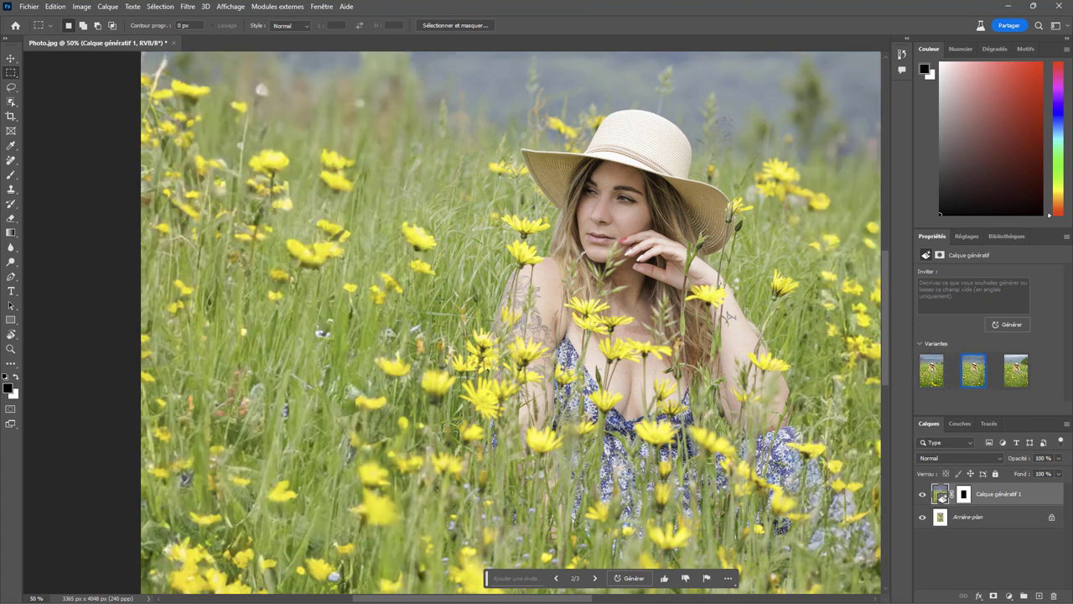
pyautogui.moveTo(718, 320)
pyautogui.mouseDown()
pyautogui.moveTo(577, 417)
pyautogui.moveTo(623, 415)
pyautogui.moveTo(524, 285)
pyautogui.mouseUp()
pyautogui.moveTo(567, 405); pyautogui.dragTo(567, 344)
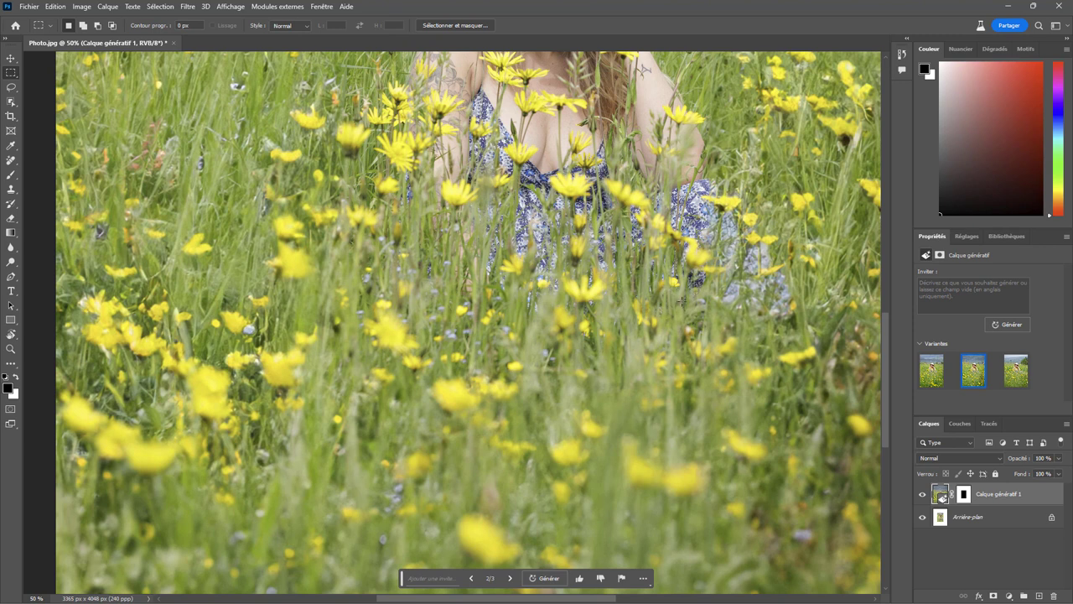
pyautogui.hotkey('ctrl', '-')
pyautogui.hotkey('ctrl', '-')
pyautogui.hotkey('ctrl', '-')
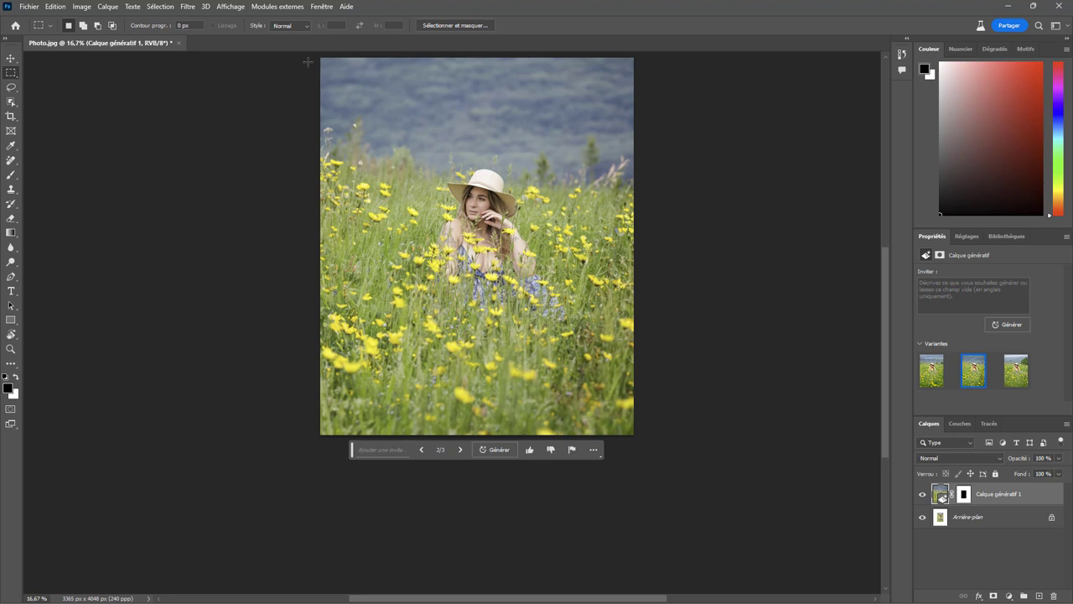
# Step: With the Lasso tool at 12.5% zoom, begin tracing along the photo's top edge
pyautogui.click(13, 89)
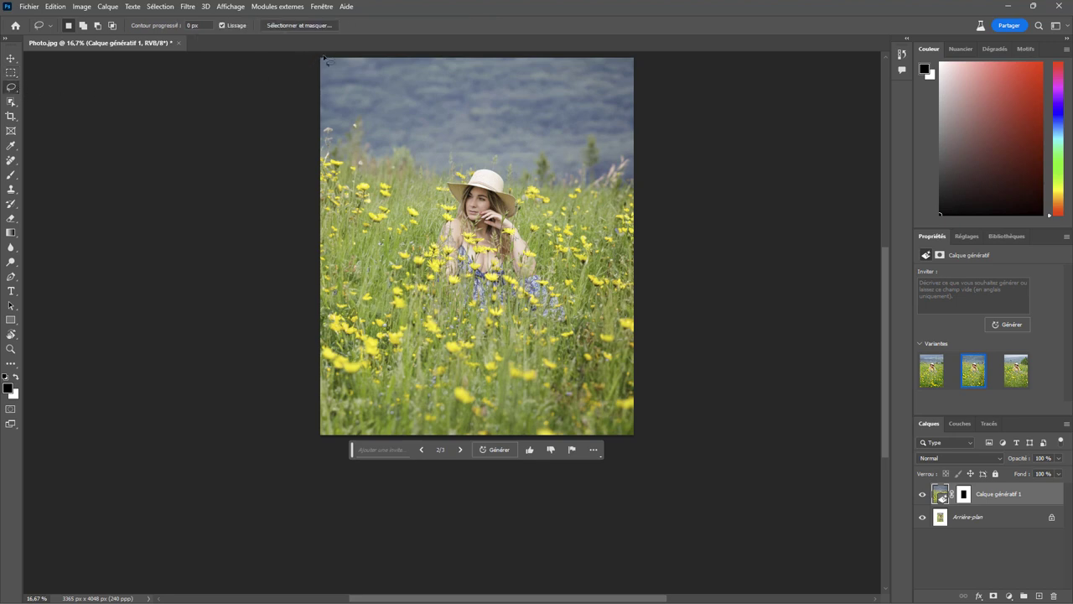
pyautogui.hotkey('ctrl', '-')
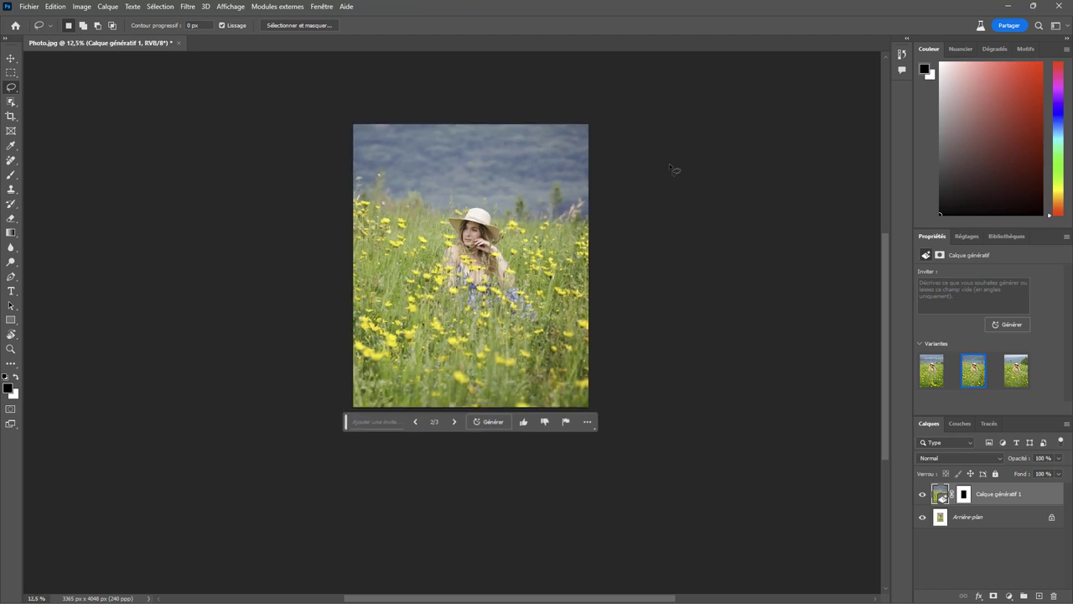
pyautogui.moveTo(631, 190); pyautogui.dragTo(634, 247)
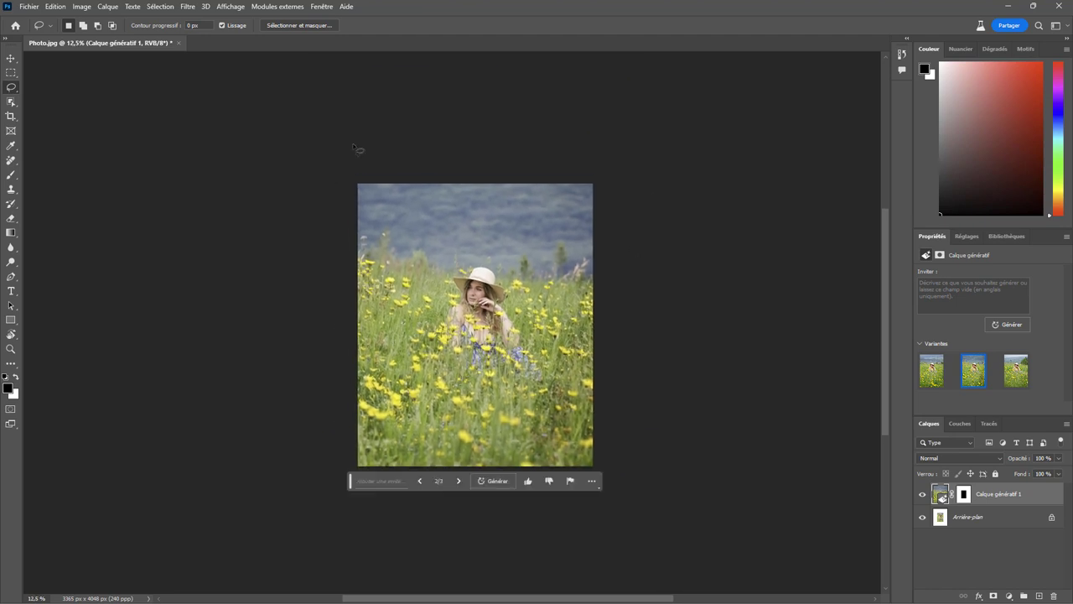
pyautogui.moveTo(360, 181)
pyautogui.mouseDown()
pyautogui.moveTo(628, 214)
pyautogui.moveTo(500, 283)
pyautogui.moveTo(466, 276)
pyautogui.mouseUp()
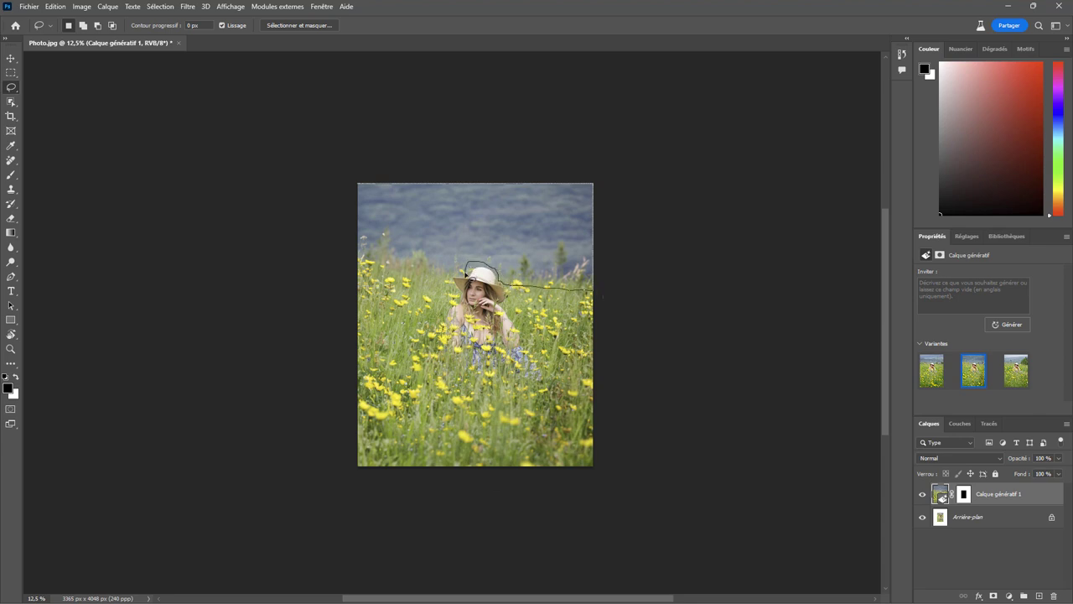
# Step: Close the lasso above the hat and enter the Generative Fill prompt 'Mountain lake'
pyautogui.moveTo(466, 276); pyautogui.dragTo(356, 274)
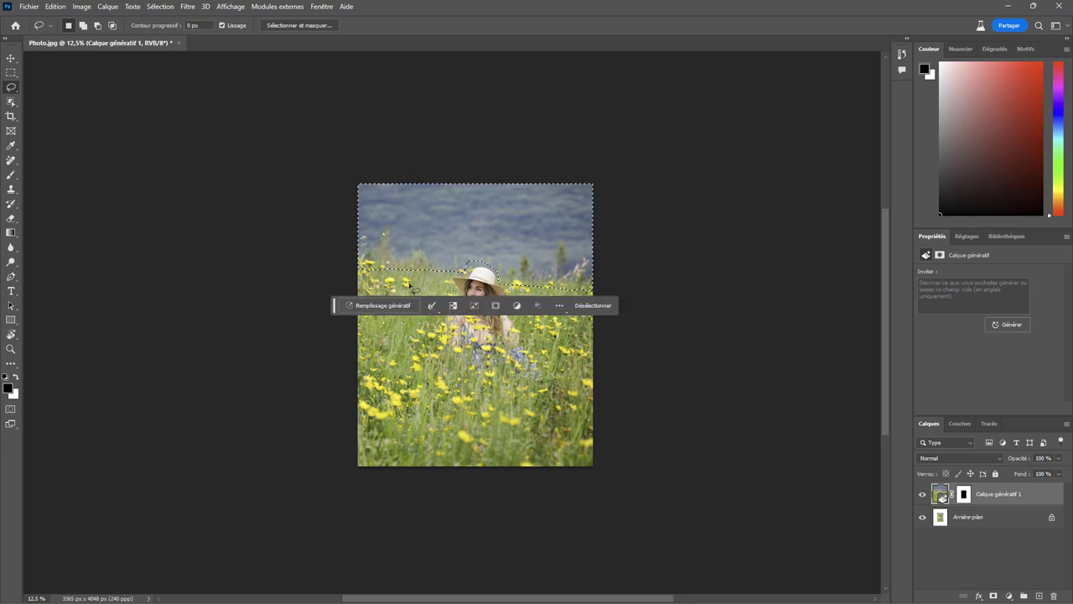
pyautogui.click(392, 306)
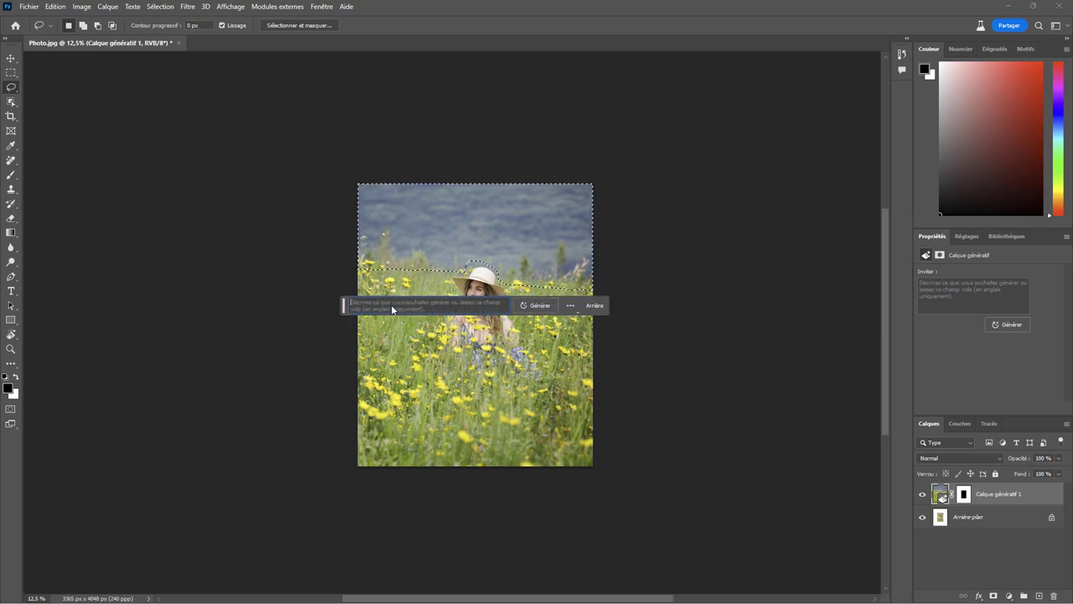
pyautogui.write('Mou')
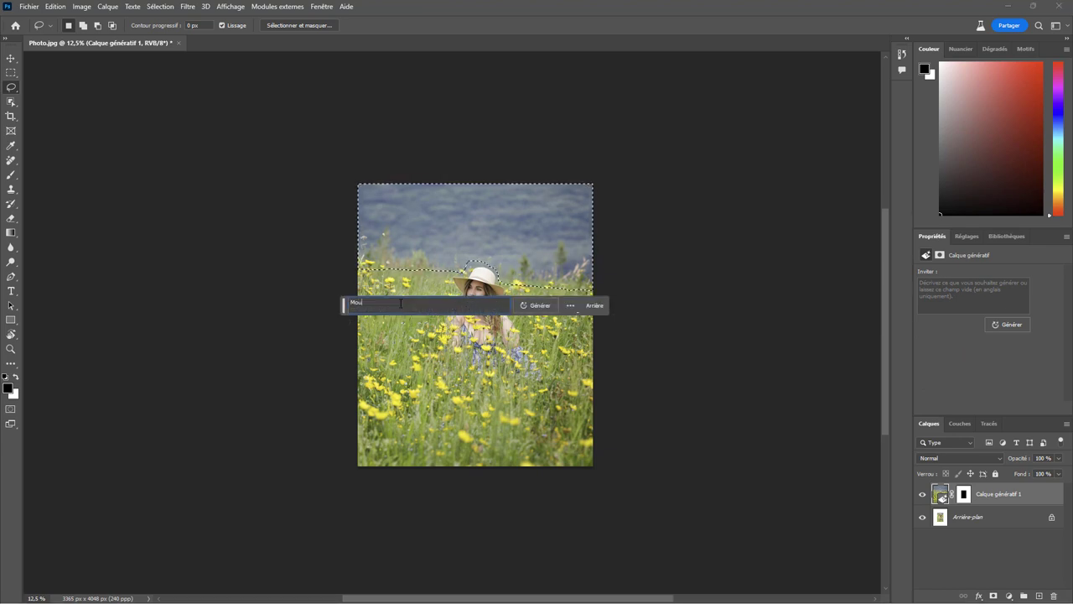
pyautogui.write('ntain lake')
pyautogui.click(270, 259)
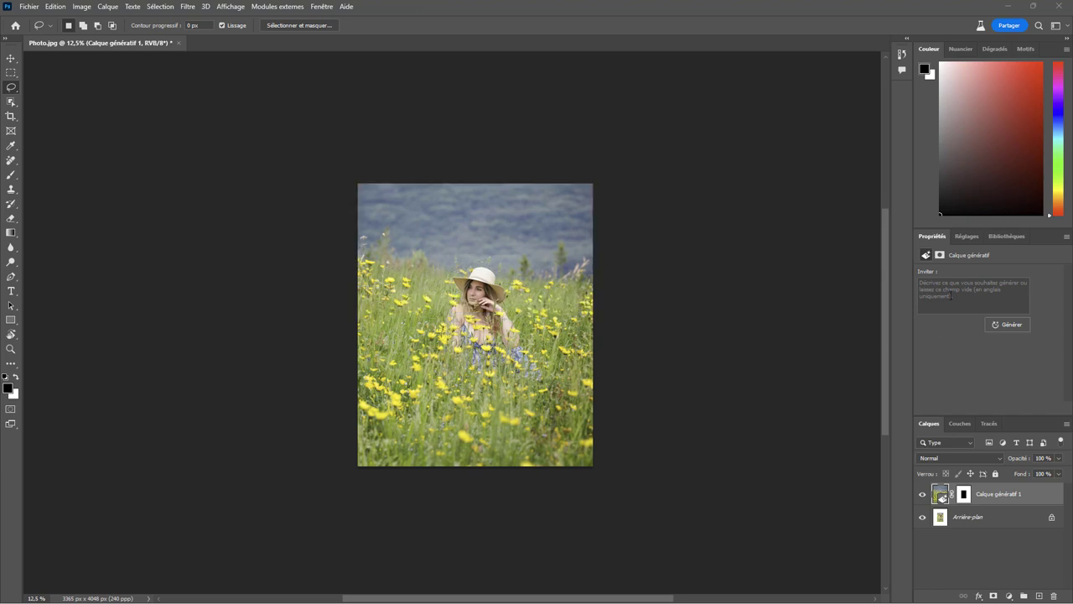
pyautogui.hotkey('ctrl', 'z')
pyautogui.write('Mountain lake')
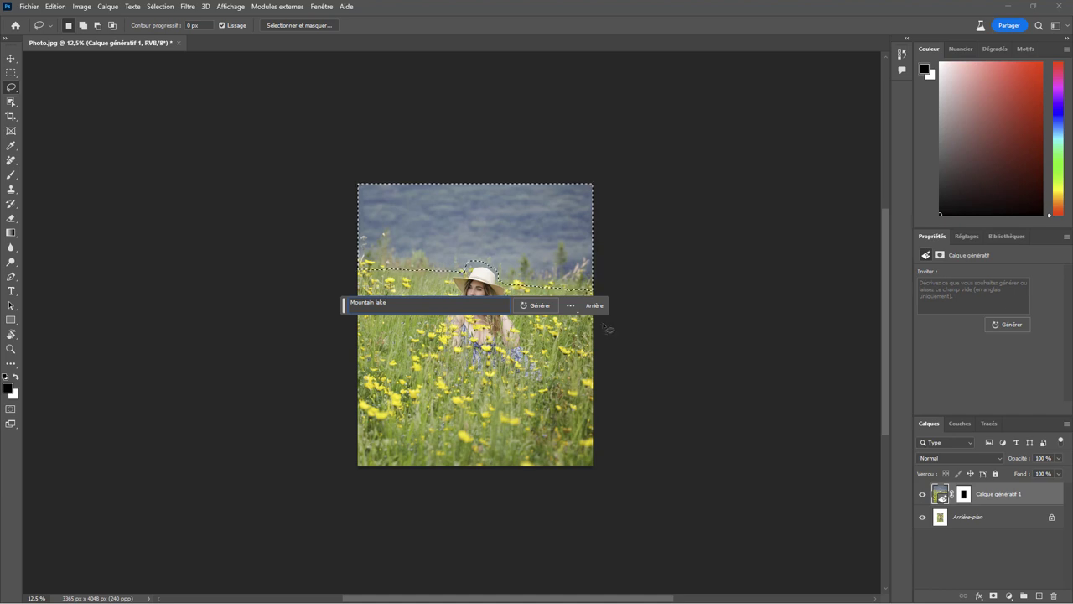
# Step: Generate the 'Mountain lake' fill and choose variant 3 with pine trees around the lake
pyautogui.click(544, 306)
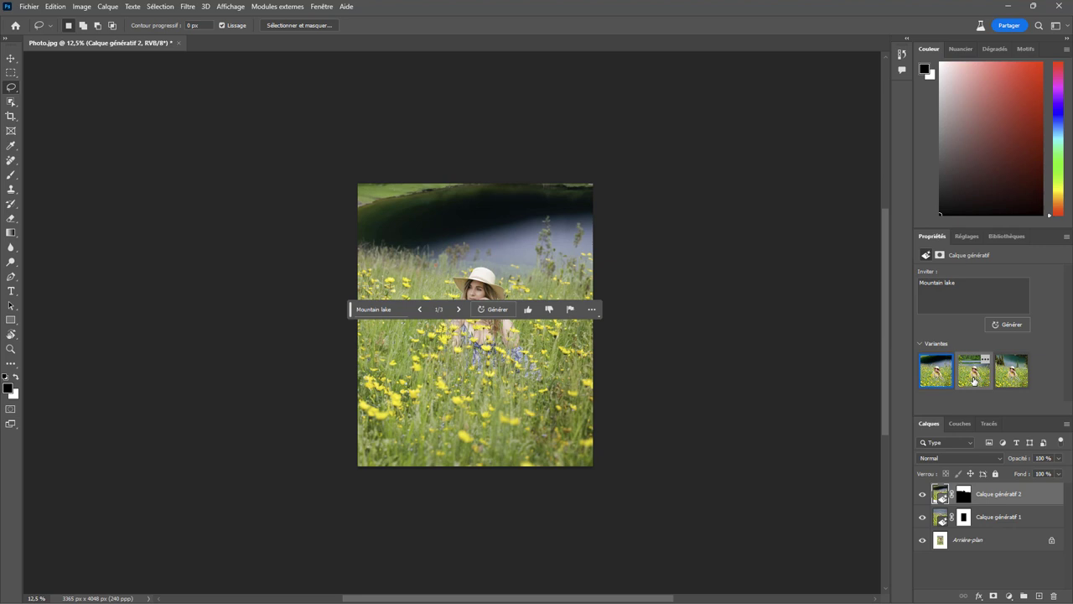
pyautogui.click(973, 377)
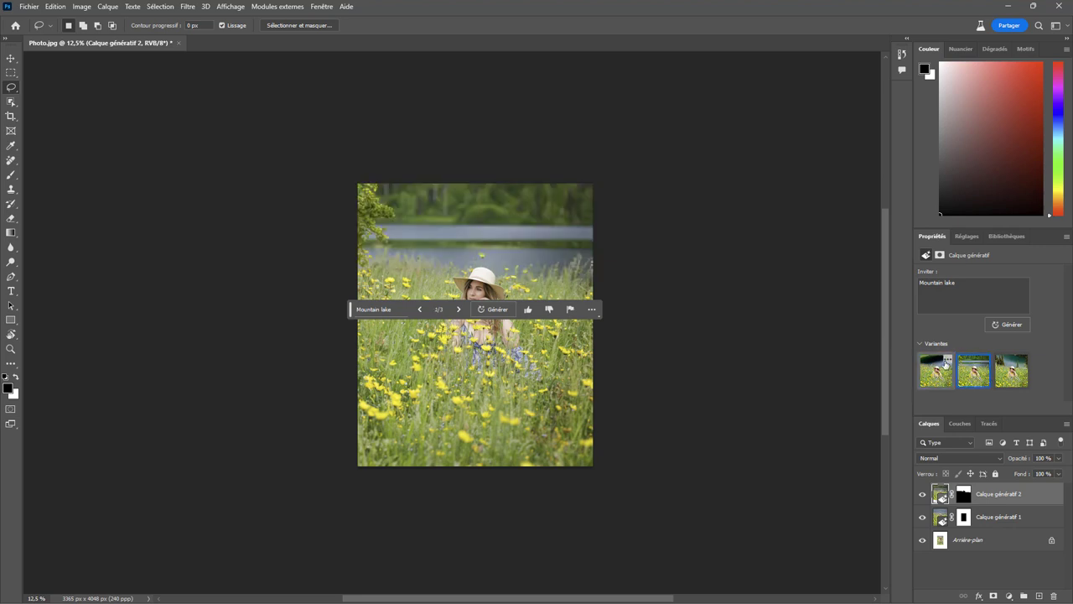
pyautogui.click(1009, 381)
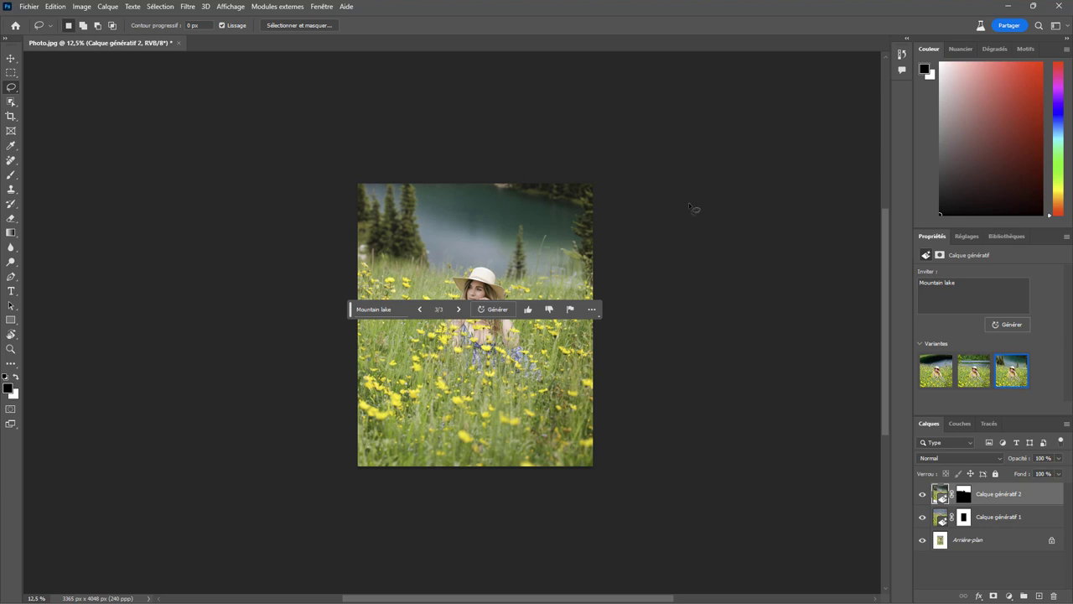
# Step: Generate three more lake variants, pick the first green-hills one, and hide the prompt bar
pyautogui.click(1010, 325)
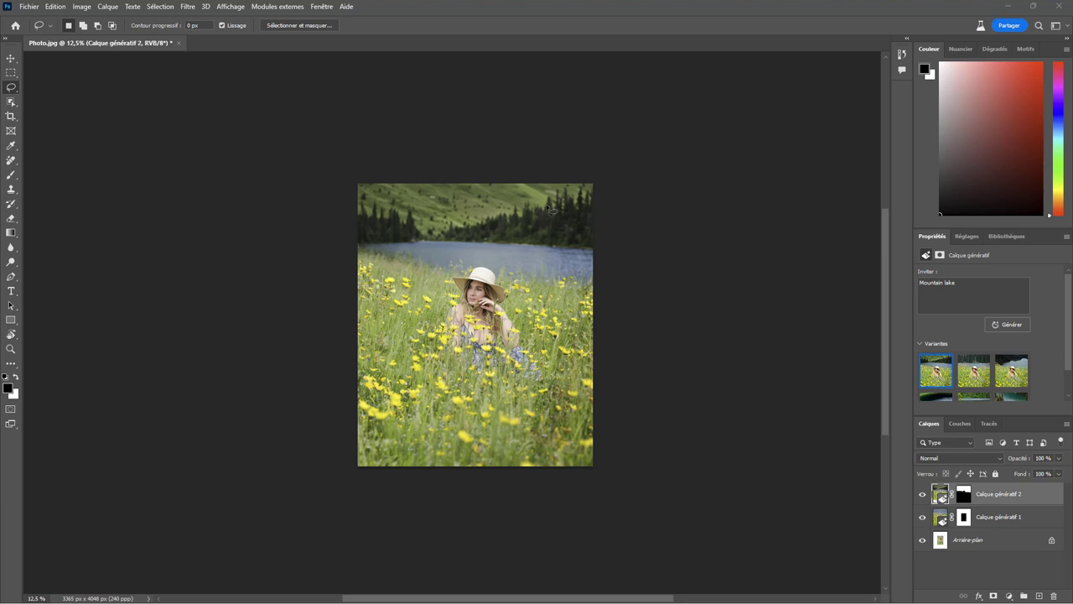
pyautogui.click(973, 377)
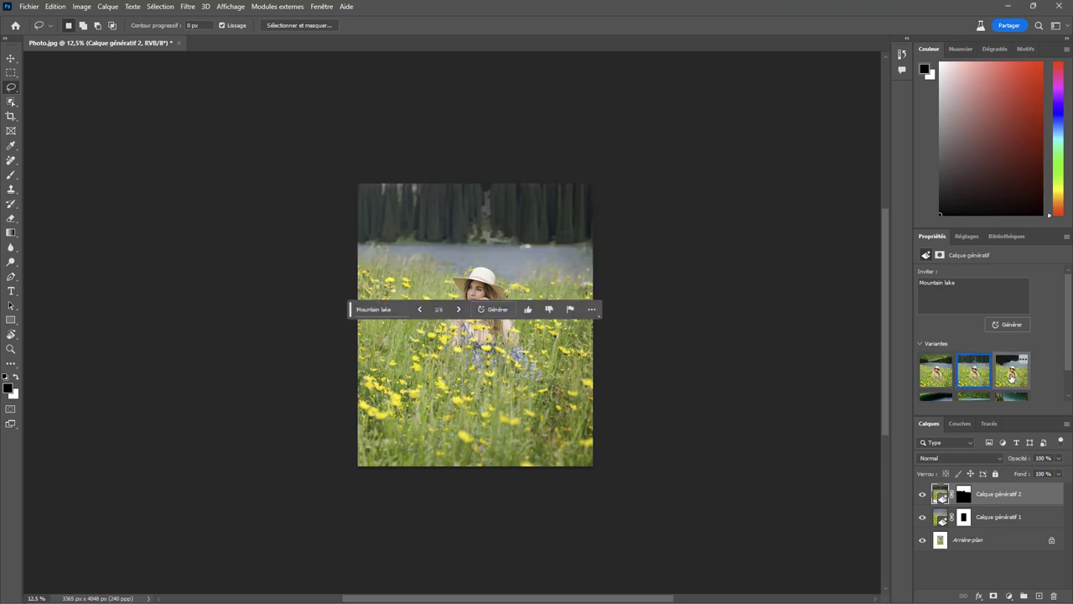
pyautogui.click(1011, 378)
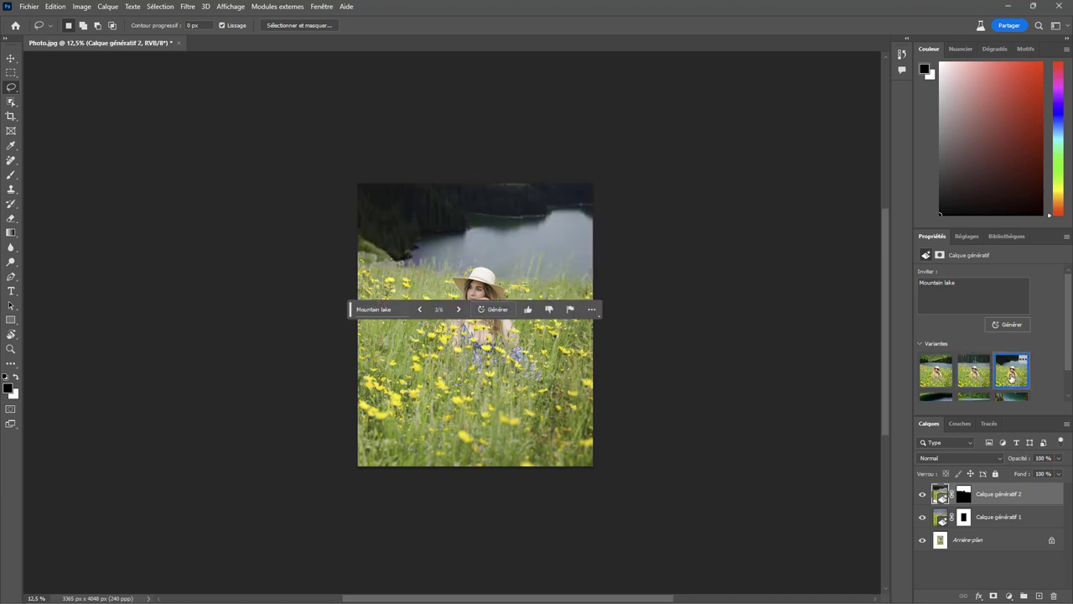
pyautogui.click(944, 381)
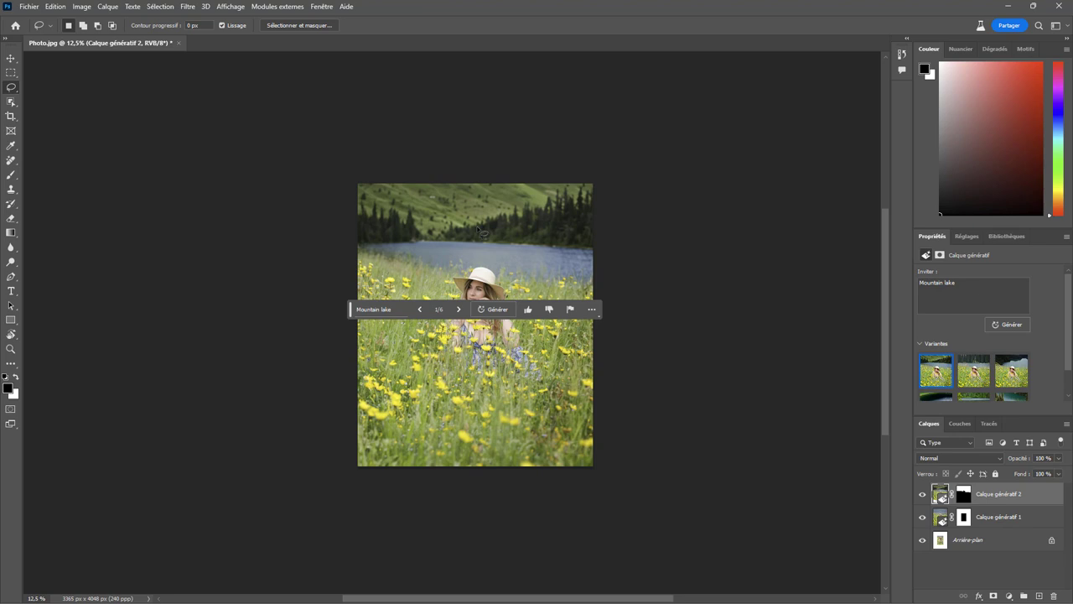
pyautogui.click(378, 147)
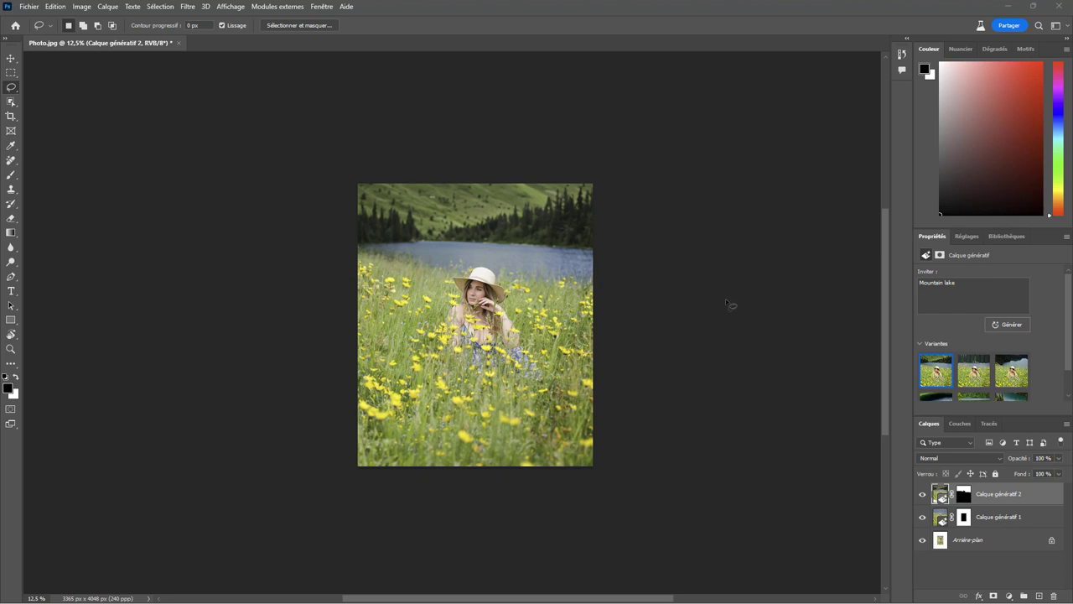
# Step: Zoom and pan over the hat, lake and meadow, then zoom out and recentre the whole image
pyautogui.hotkey('ctrl', '+')
pyautogui.hotkey('ctrl', '+')
pyautogui.hotkey('ctrl', '+')
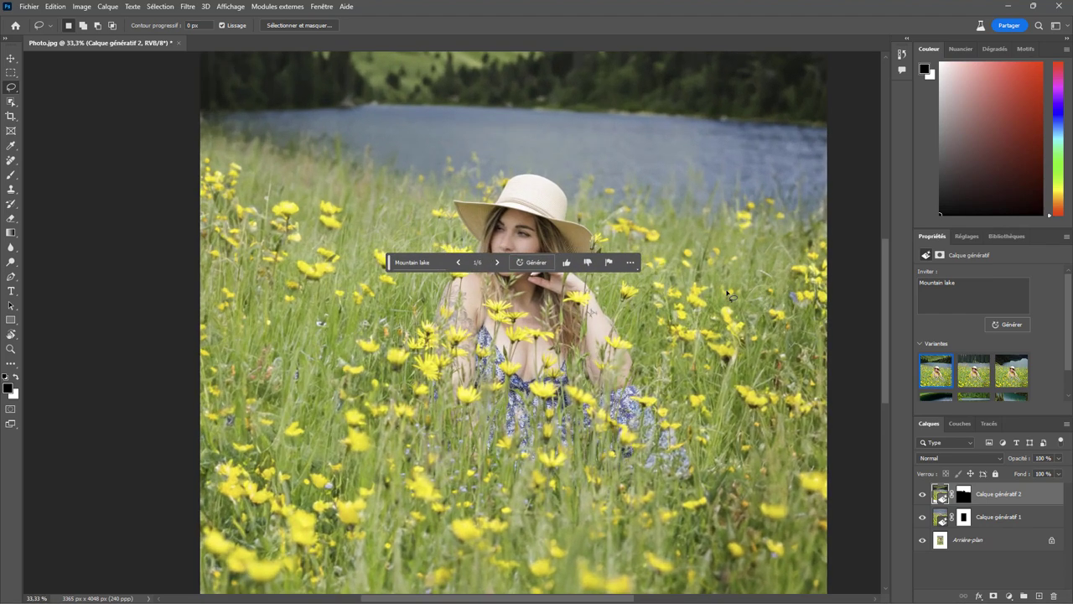
pyautogui.moveTo(388, 360); pyautogui.dragTo(479, 520)
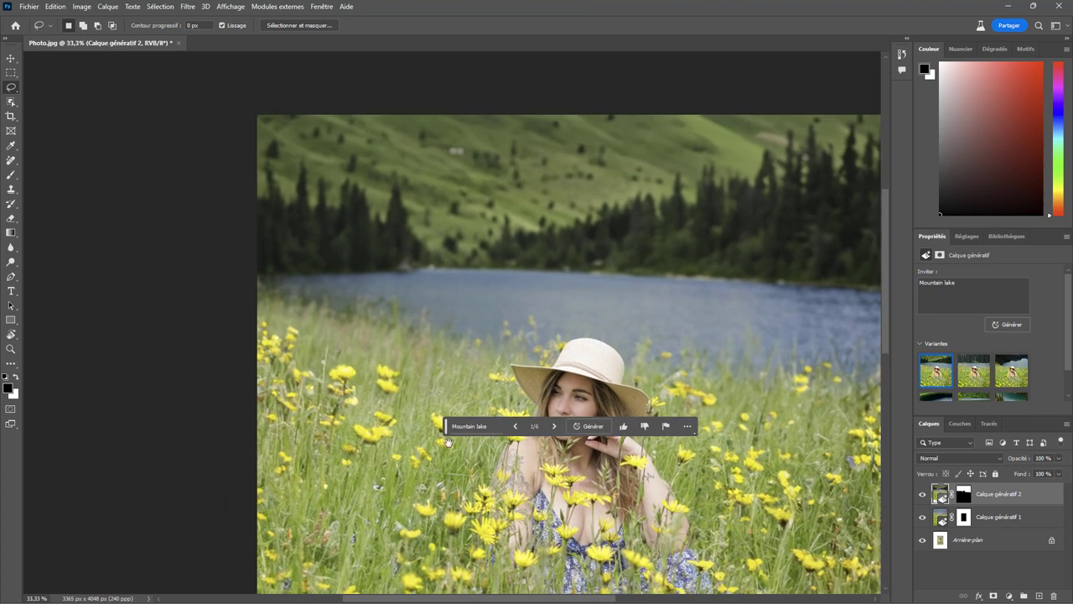
pyautogui.moveTo(667, 400); pyautogui.dragTo(585, 407)
pyautogui.hotkey('ctrl', '+')
pyautogui.hotkey('ctrl', '+')
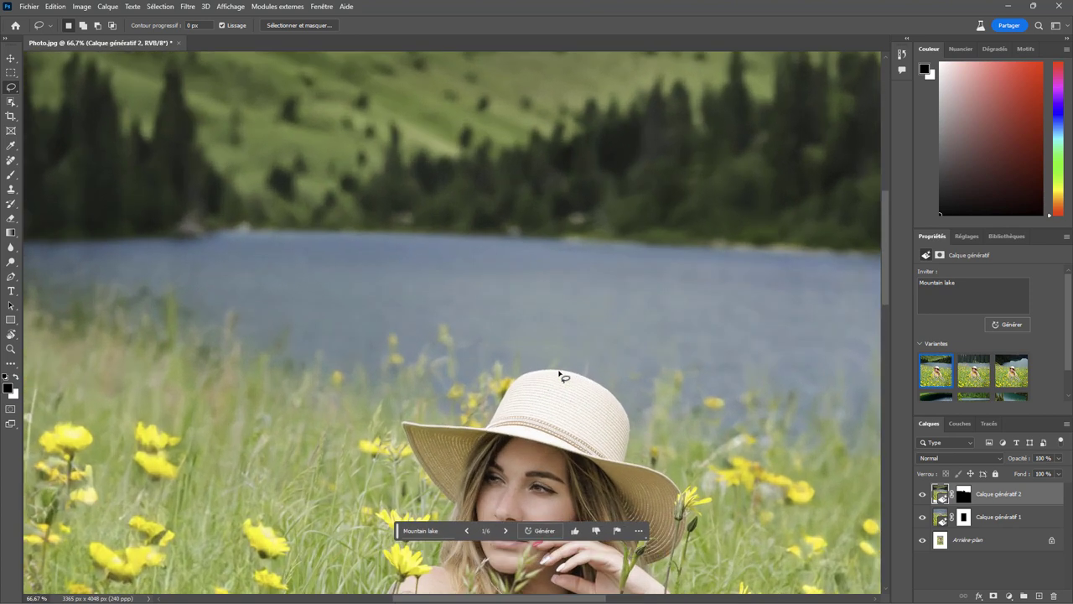
pyautogui.hotkey('ctrl', '+')
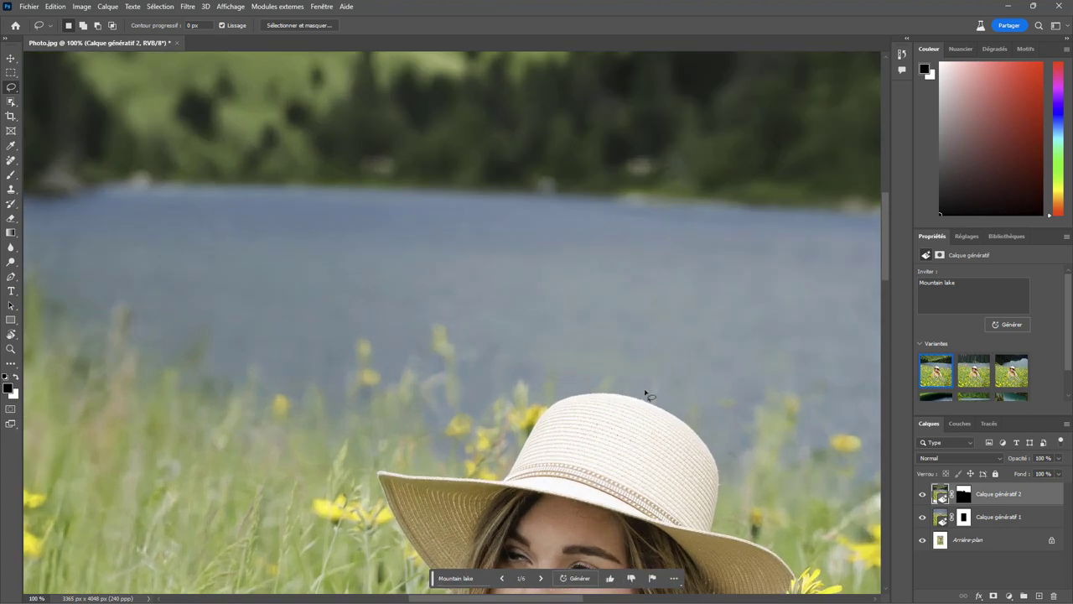
pyautogui.moveTo(664, 472); pyautogui.dragTo(306, 354)
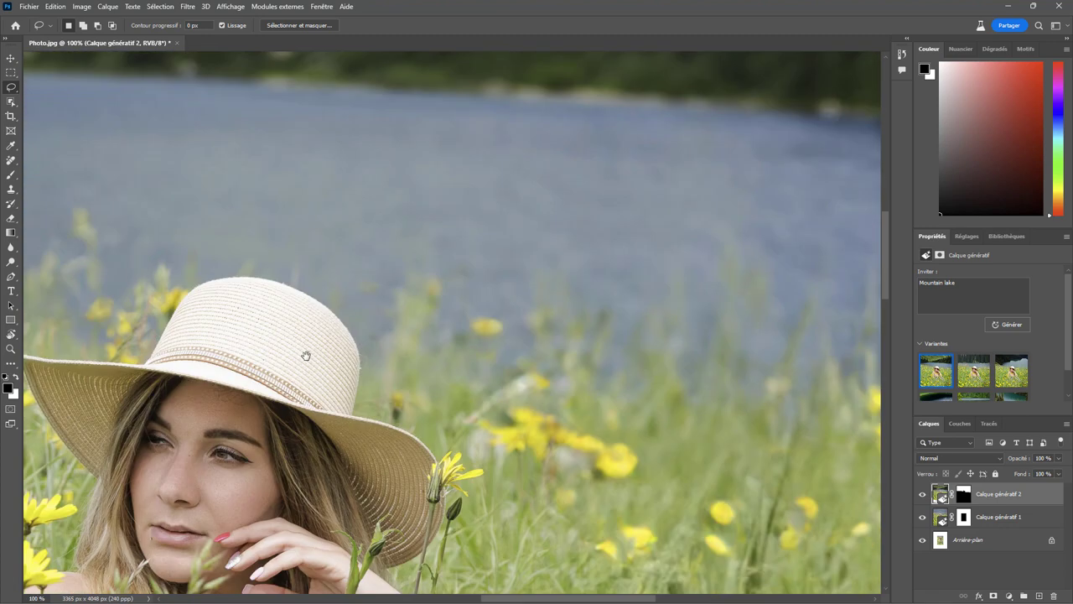
pyautogui.moveTo(656, 458); pyautogui.dragTo(333, 321)
pyautogui.hotkey('ctrl', '-')
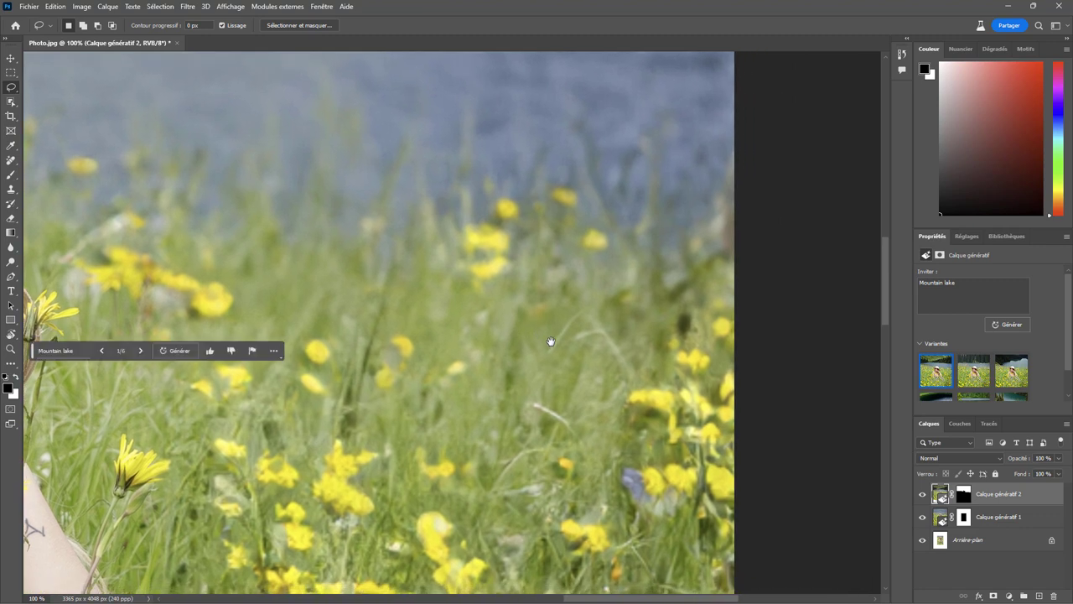
pyautogui.hotkey('ctrl', '-')
pyautogui.hotkey('ctrl', '-')
pyautogui.hotkey('ctrl', '-')
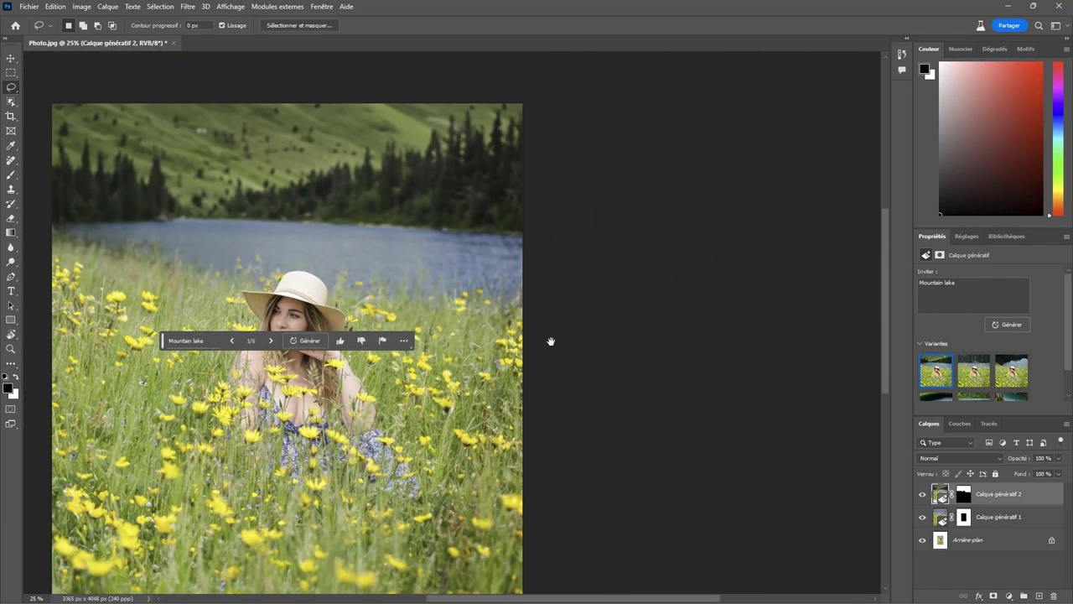
pyautogui.moveTo(457, 356)
pyautogui.mouseDown()
pyautogui.moveTo(732, 407)
pyautogui.moveTo(621, 357)
pyautogui.mouseUp()
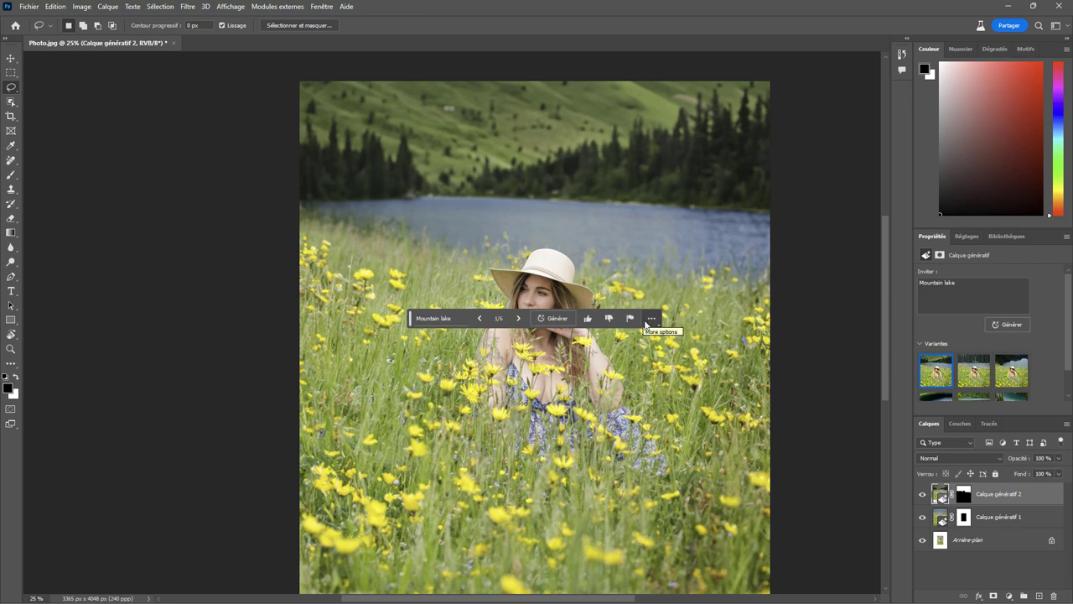
pyautogui.click(646, 324)
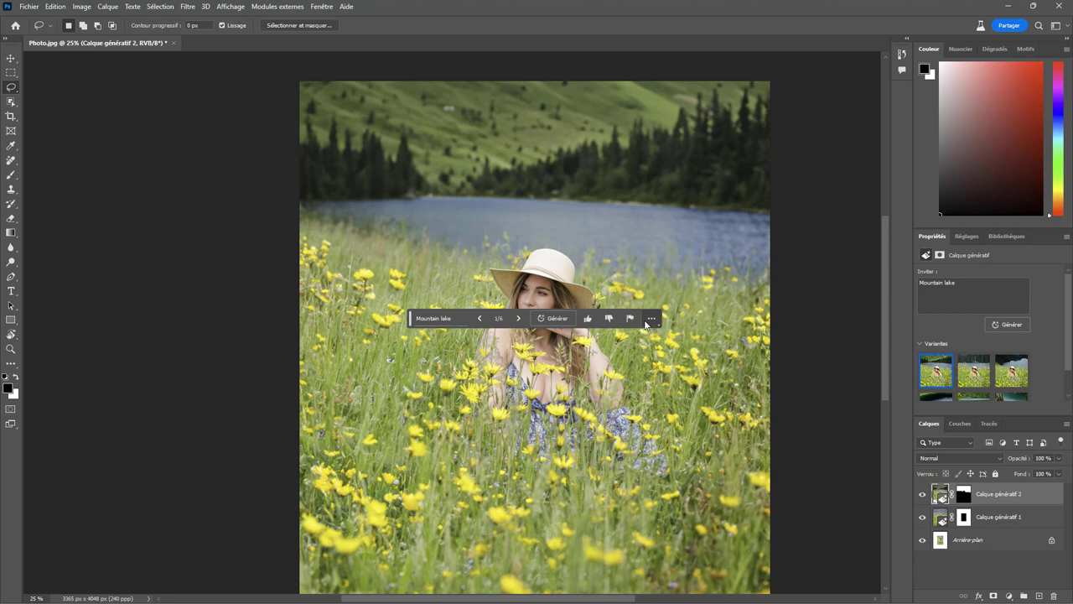